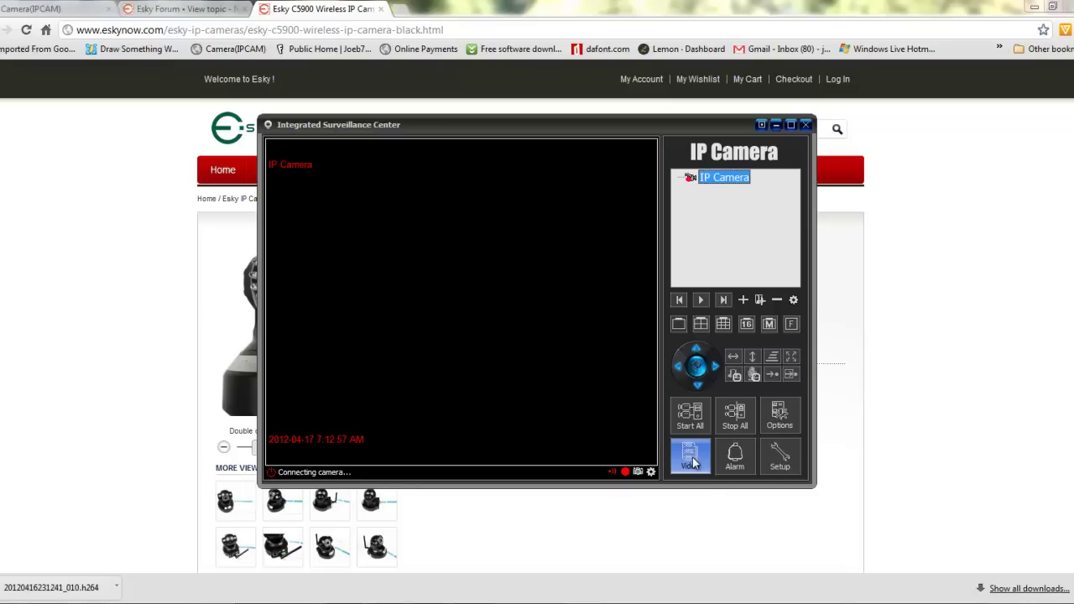
Search all records in the Video browser and widen the list to show File size and Path.
left_click(694, 463)
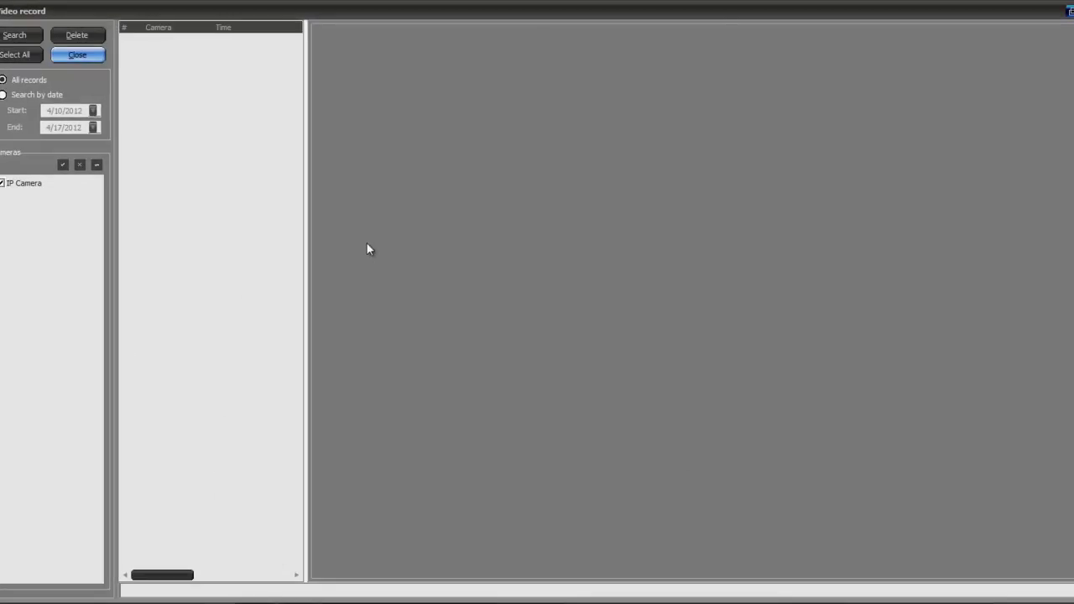
left_click(26, 34)
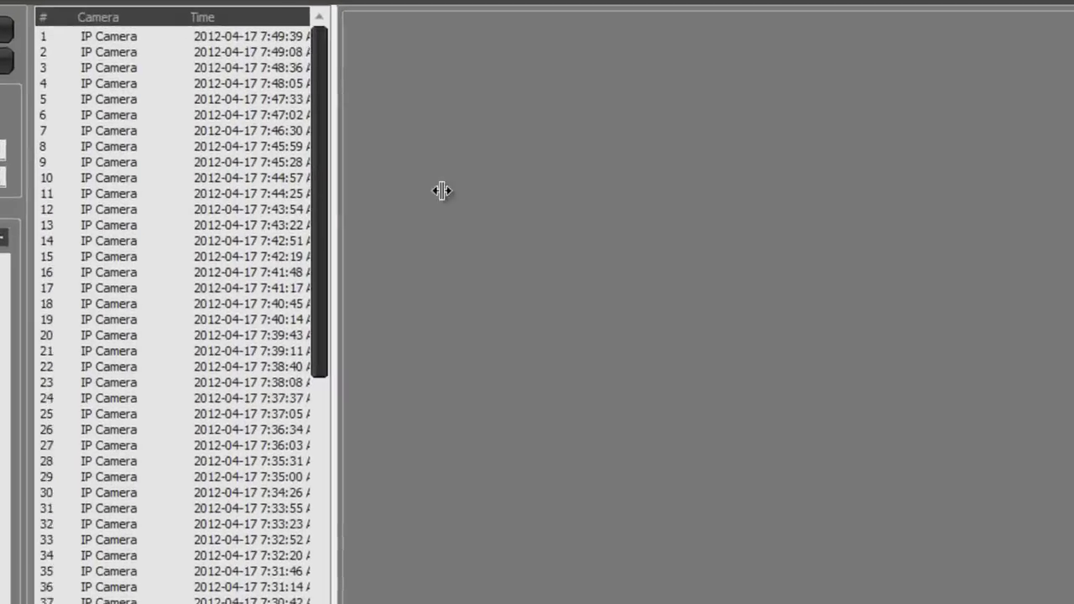
left_click_drag(443, 190, 675, 228)
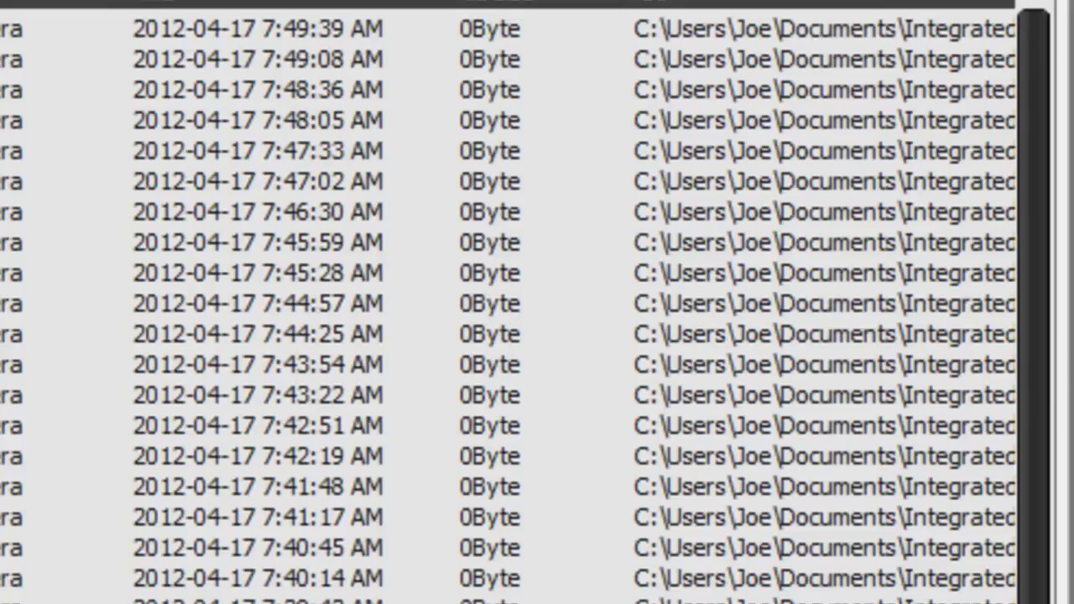
left_click(1034, 592)
left_click(1034, 596)
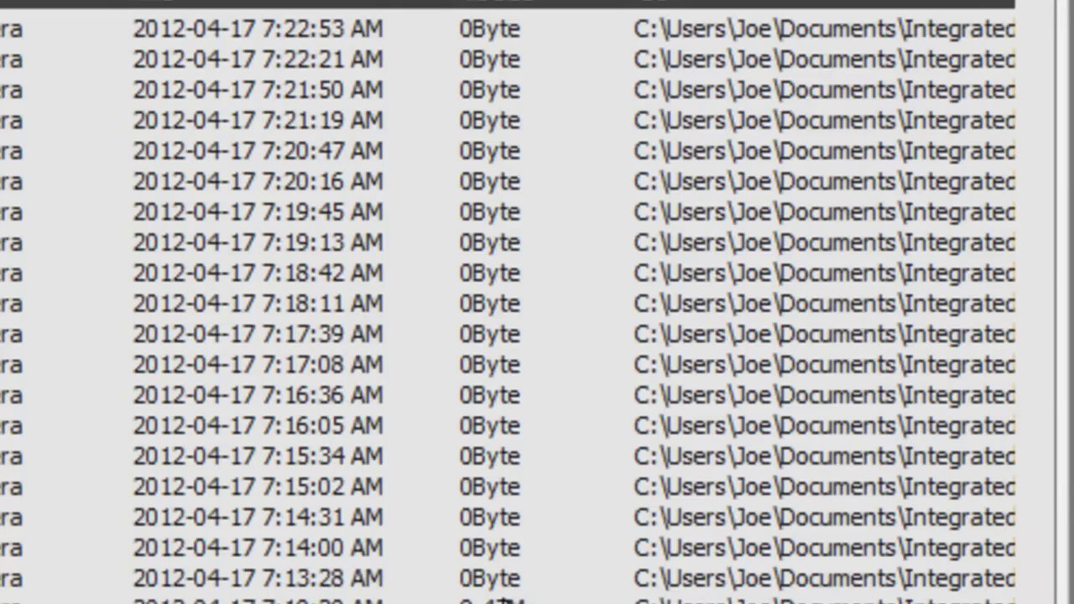
left_click(506, 598)
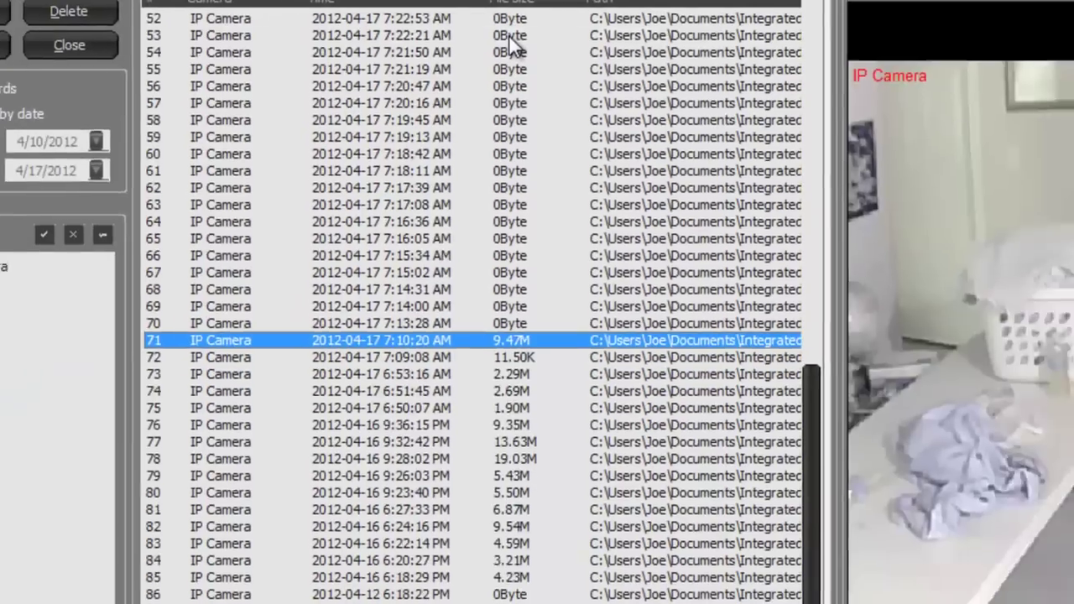
double_click(512, 34)
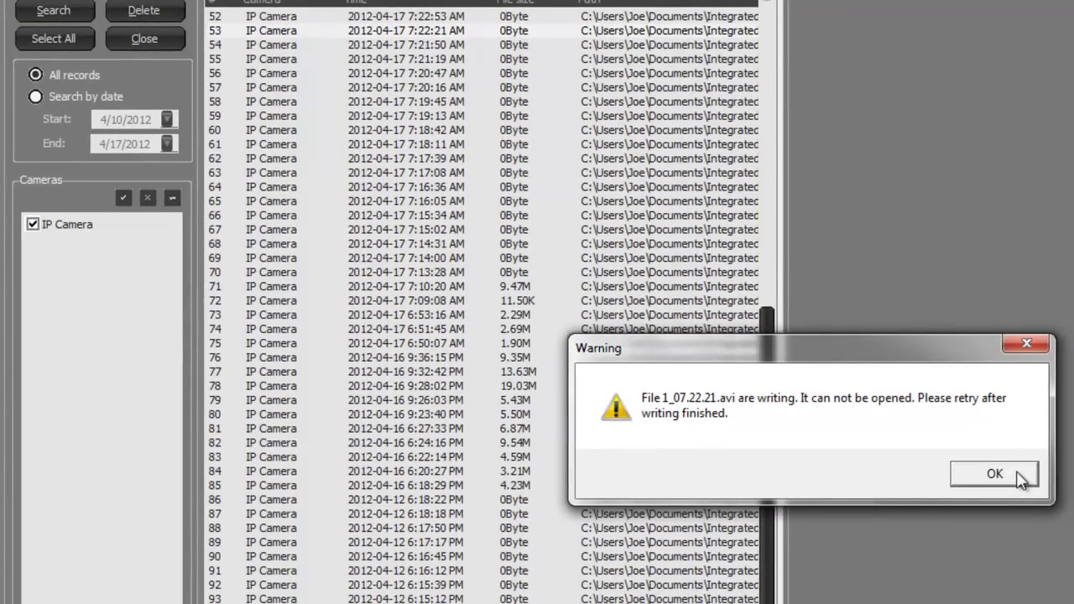
left_click(1020, 477)
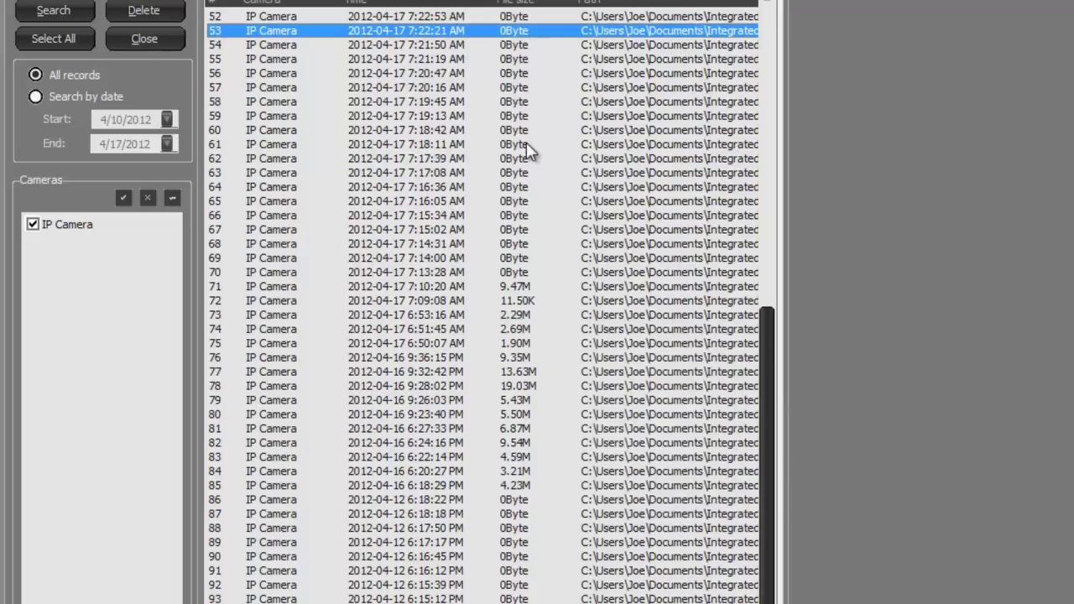
double_click(524, 150)
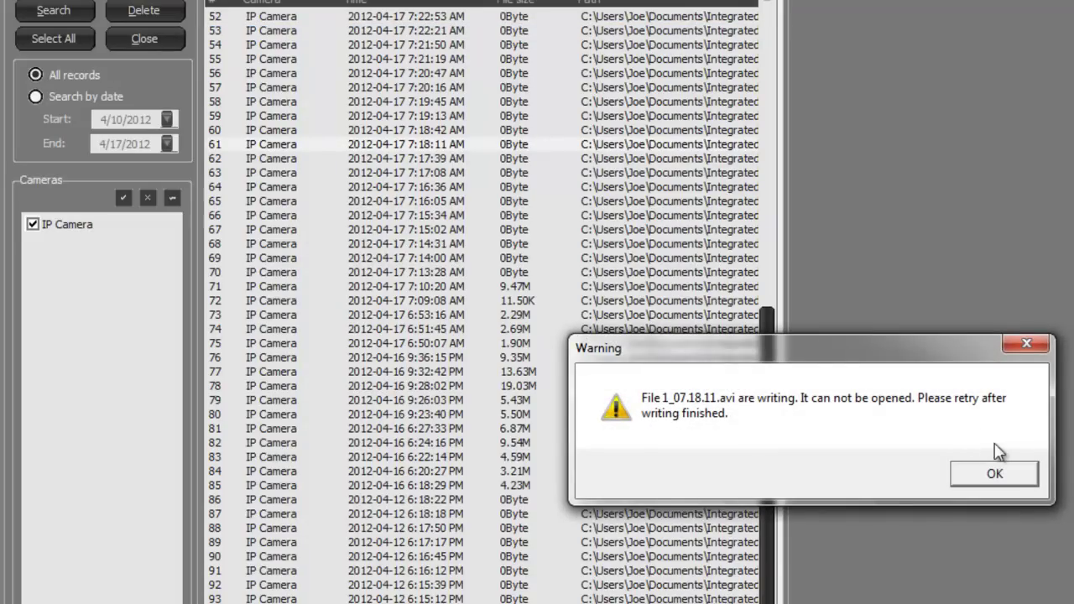
left_click(1022, 474)
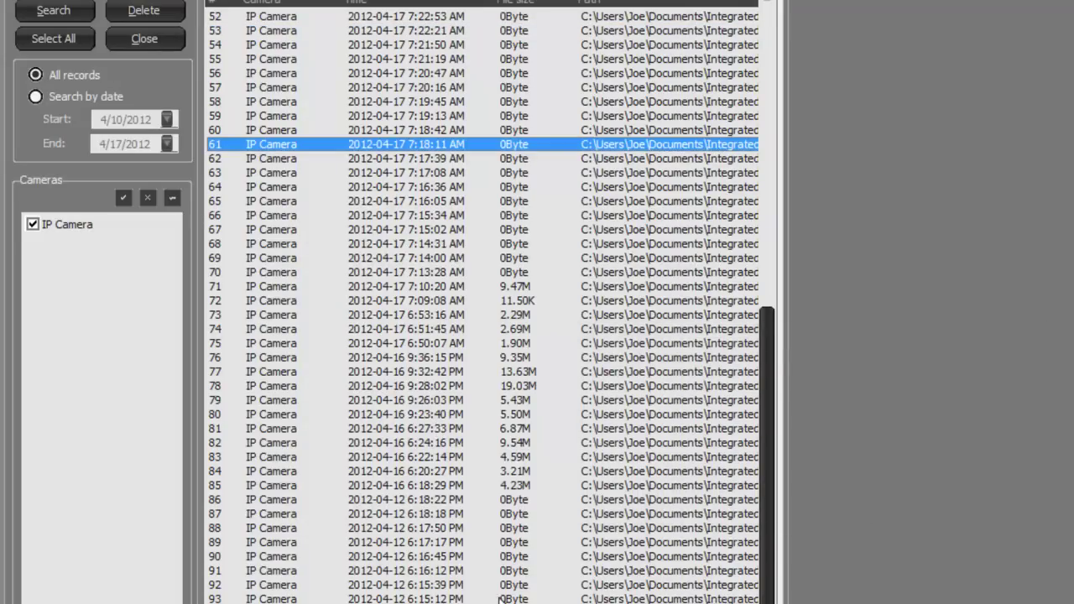
double_click(672, 353)
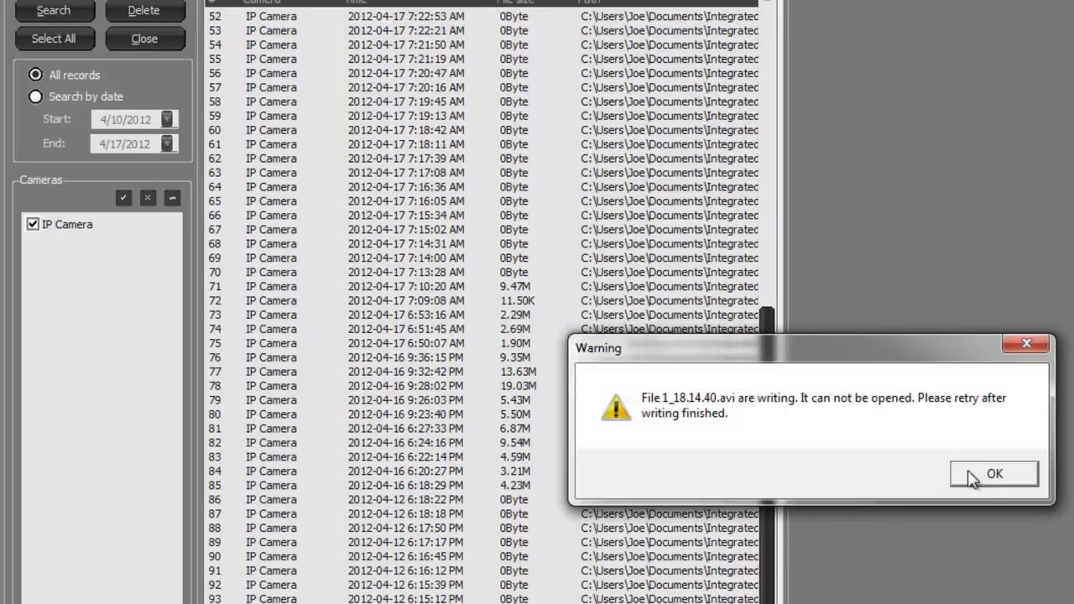
left_click(981, 482)
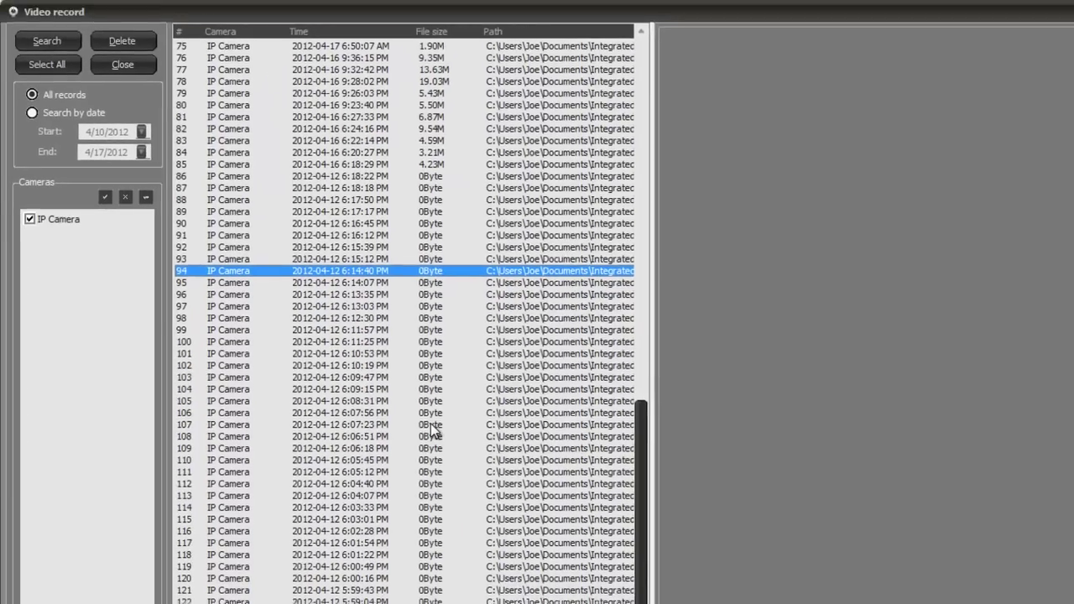
double_click(516, 467)
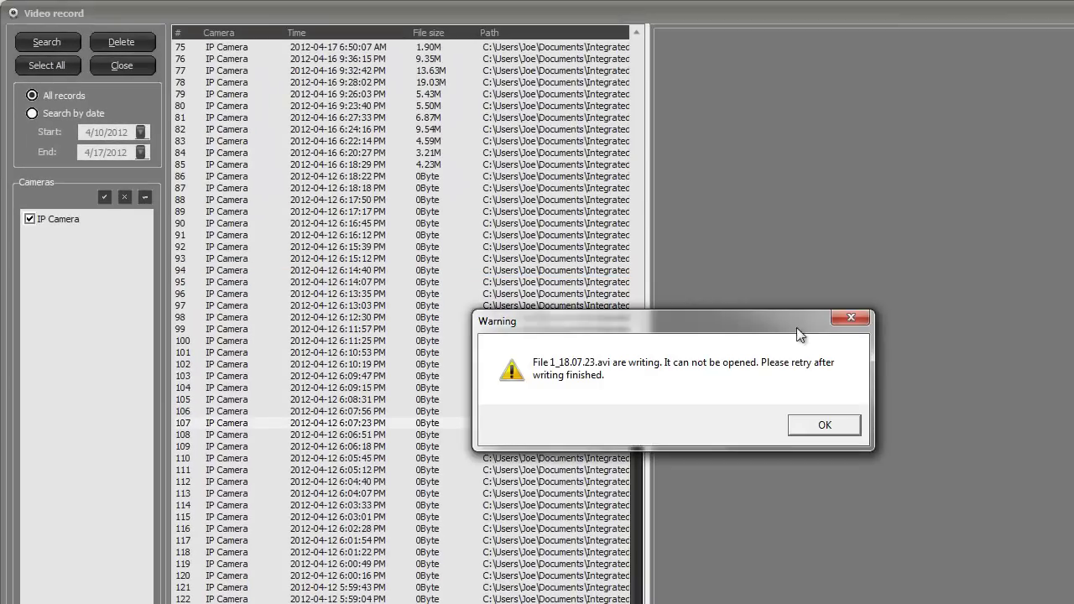
left_click(847, 430)
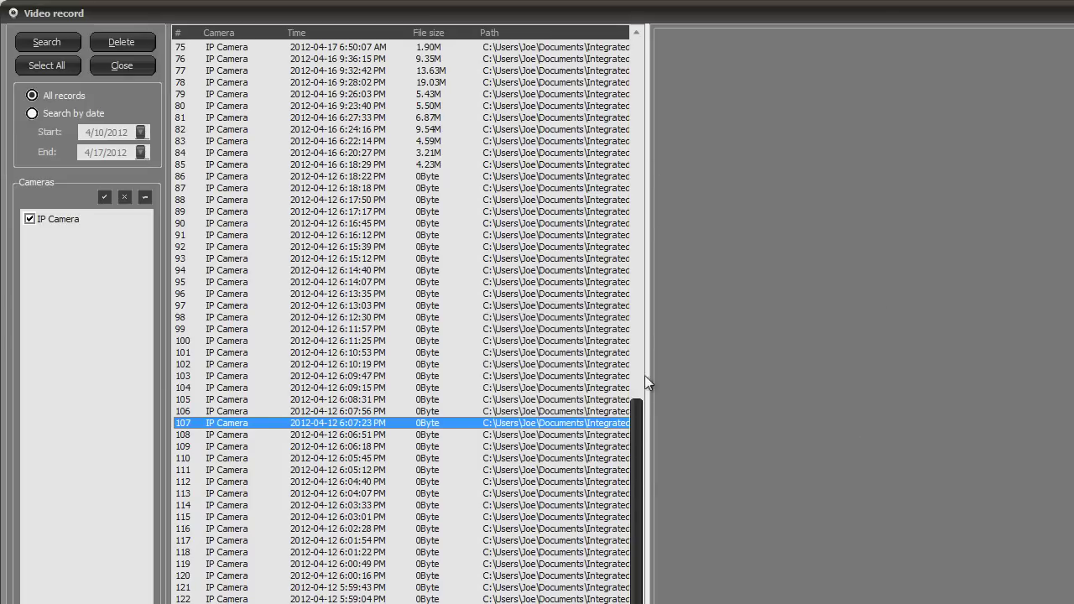
left_click_drag(634, 476, 628, 351)
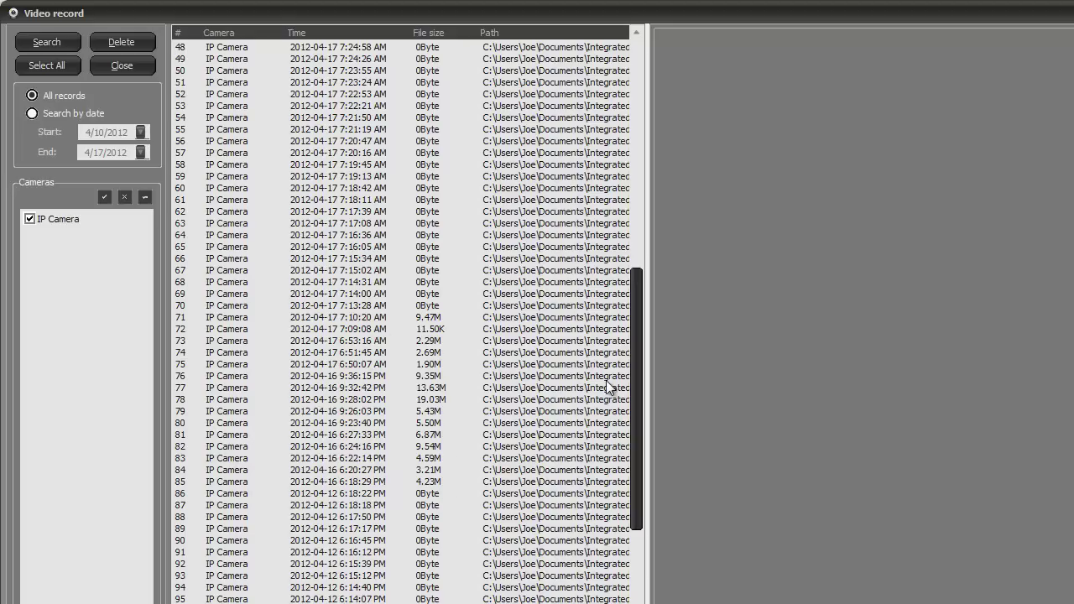
left_click_drag(637, 379, 630, 110)
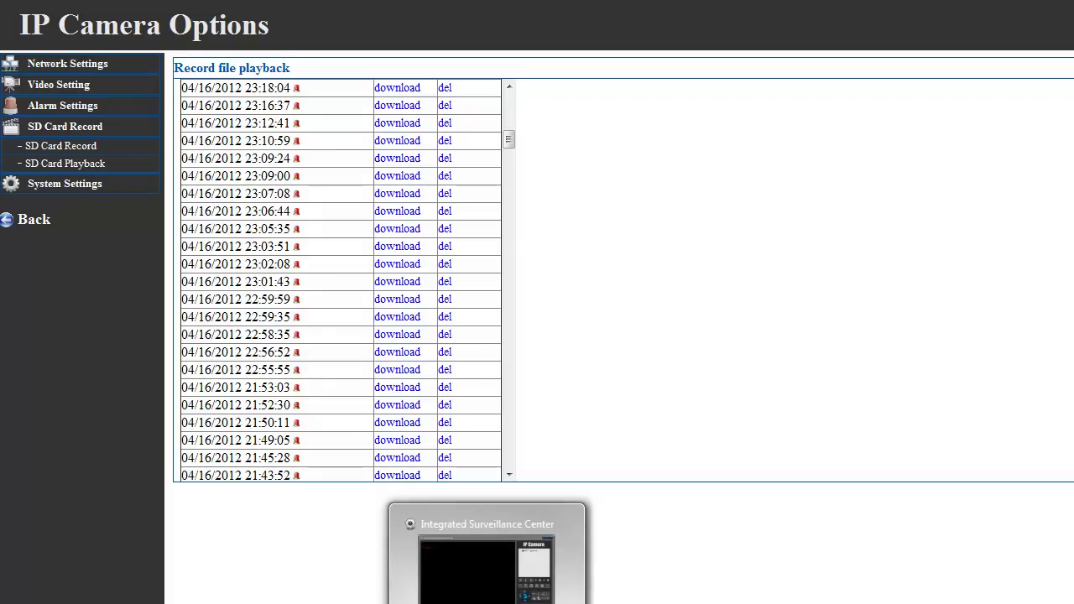
Restore the Integrated Surveillance Center window from the taskbar.
left_click(487, 562)
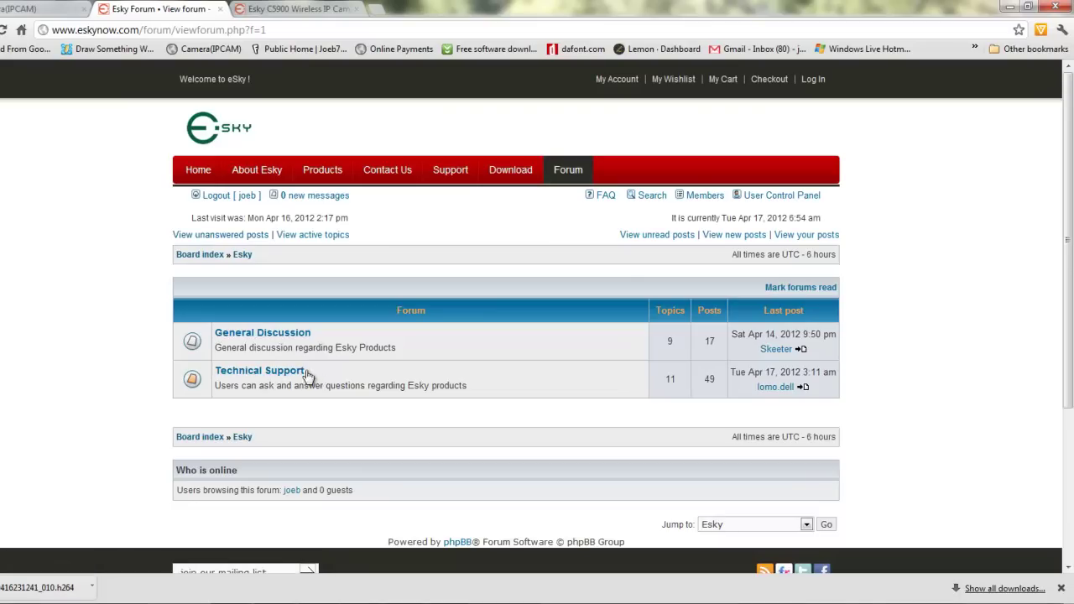
Open the Technical Support forum and scroll through its 11 topics.
left_click(285, 374)
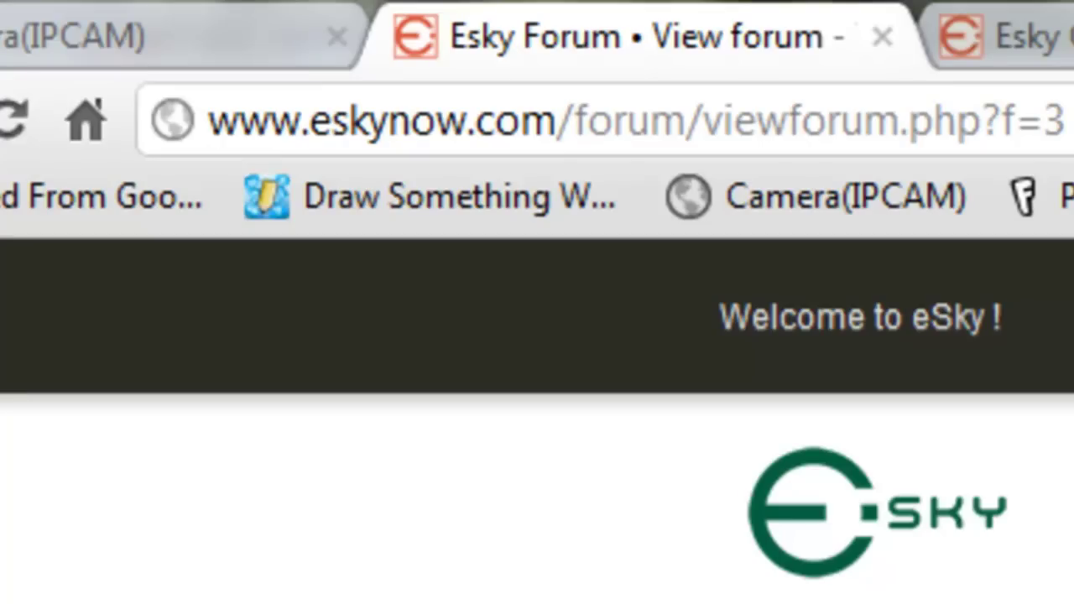
scroll(537, 420, "down", 1)
scroll(537, 420, "down", 1)
scroll(538, 419, "down", 1)
scroll(537, 419, "down", 1)
scroll(537, 420, "down", 2)
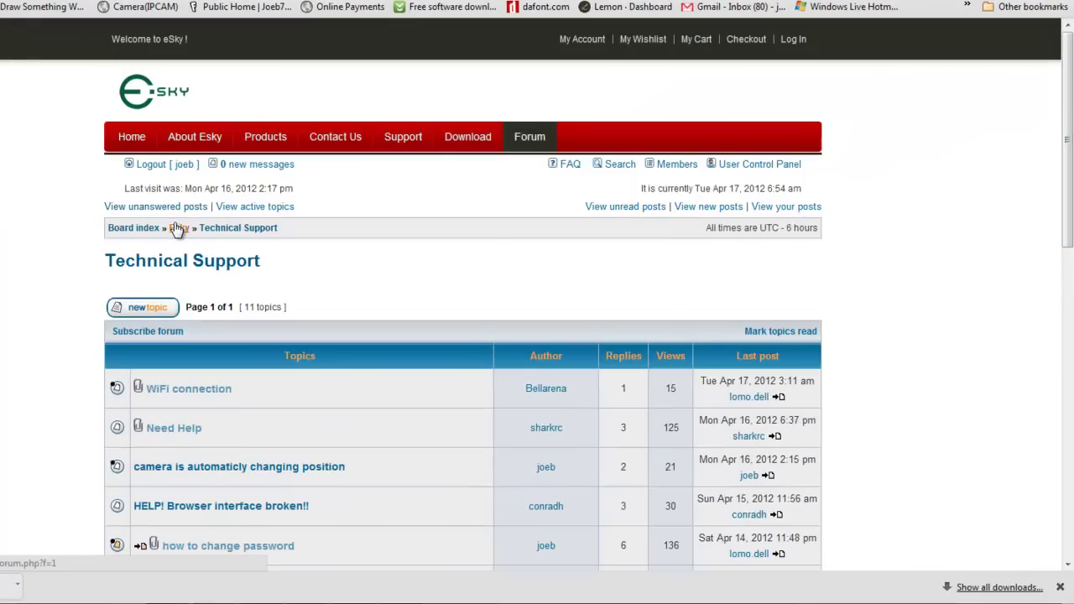
Go back to the Esky index and browse the 9 General Discussion topics, ending at the top.
left_click(176, 228)
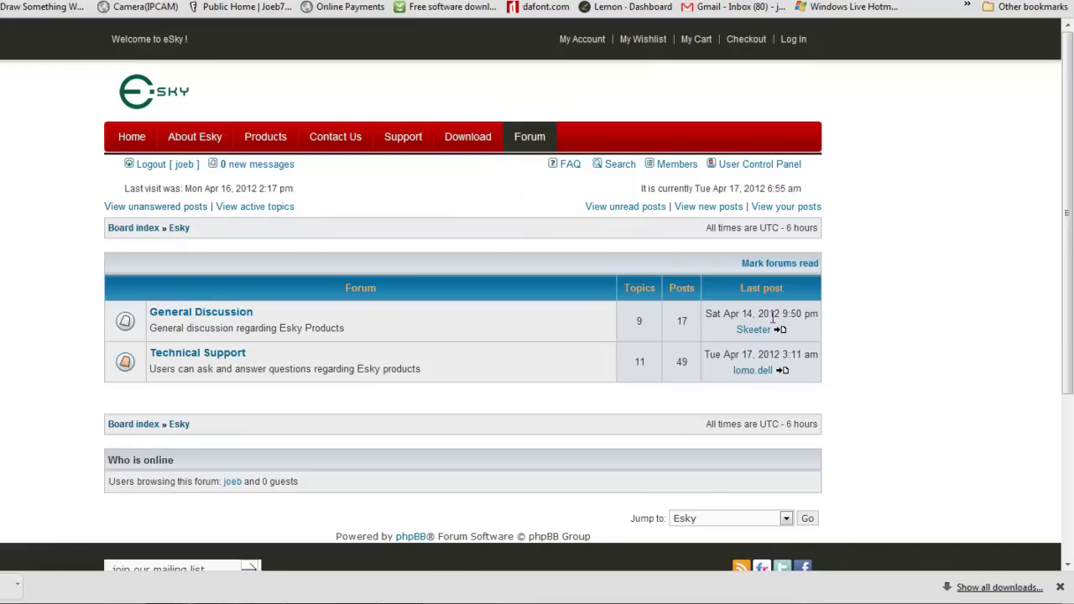
left_click(207, 316)
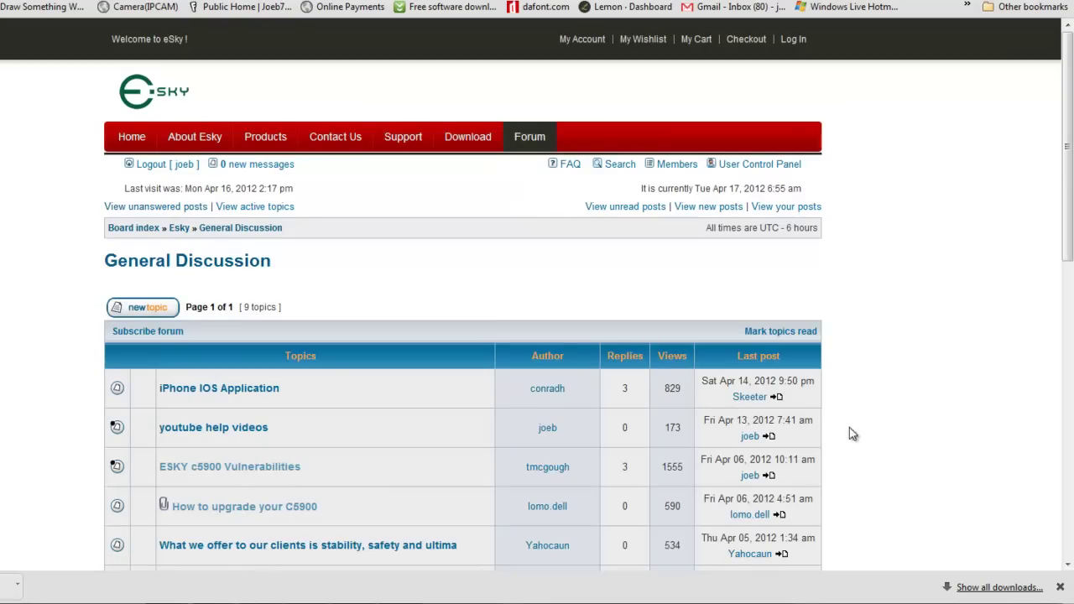
left_click(1067, 566)
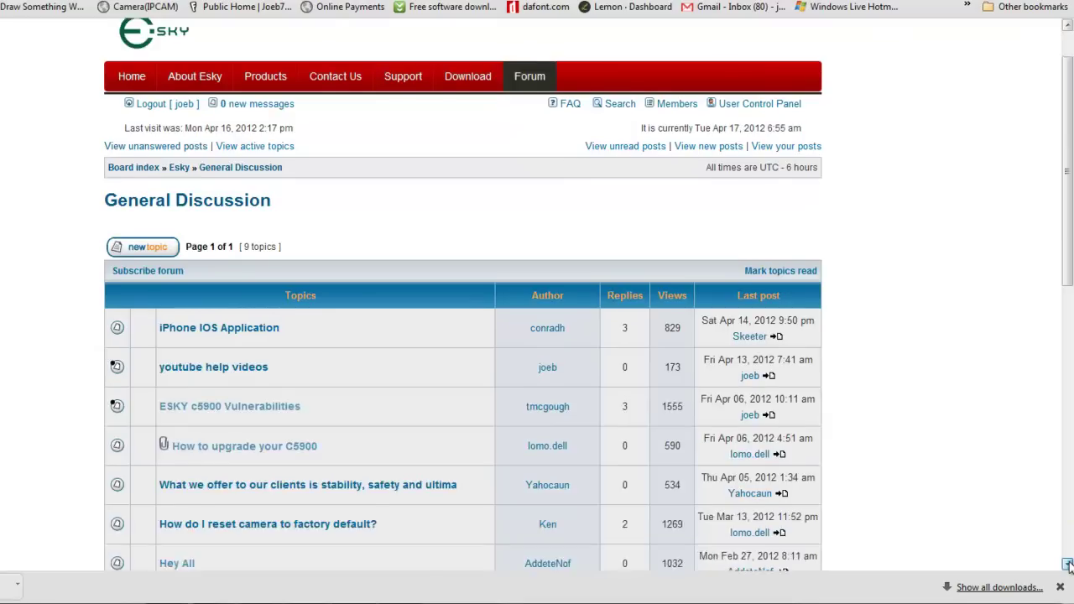
scroll(1068, 565, "down", 3)
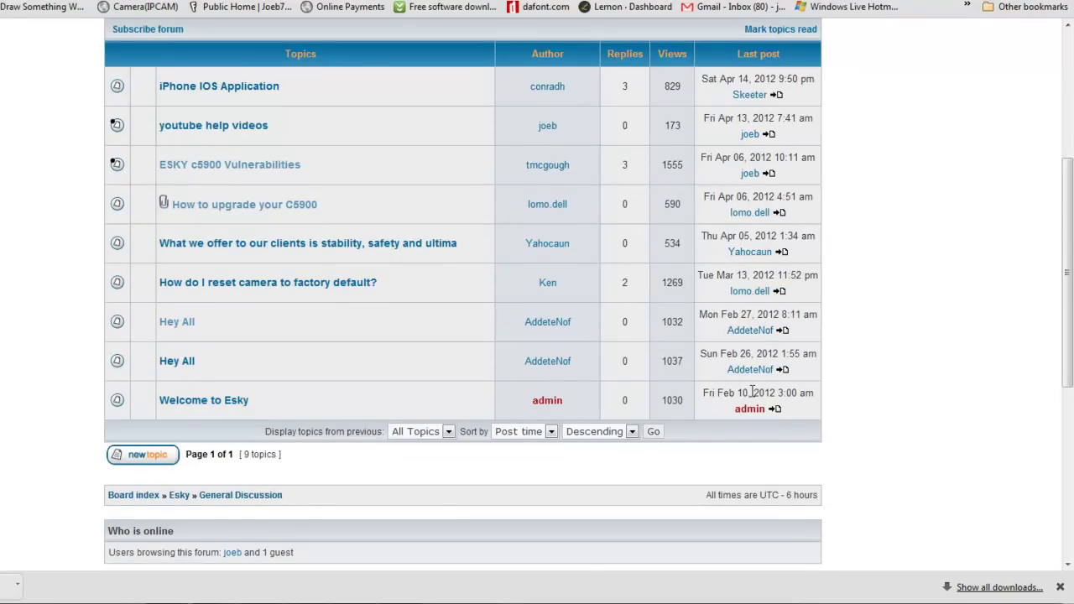
left_click(1071, 53)
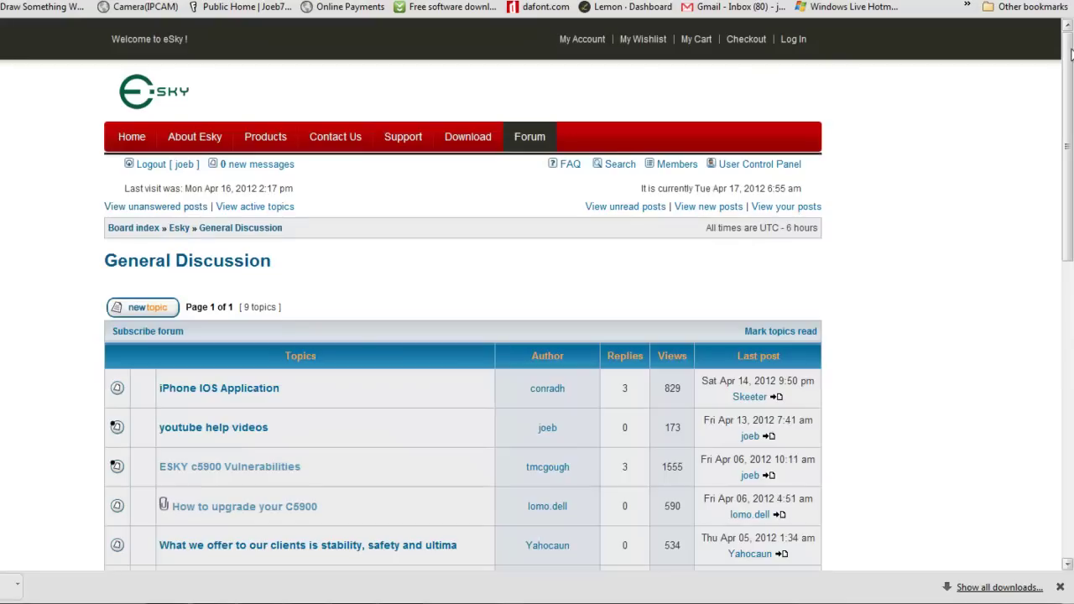